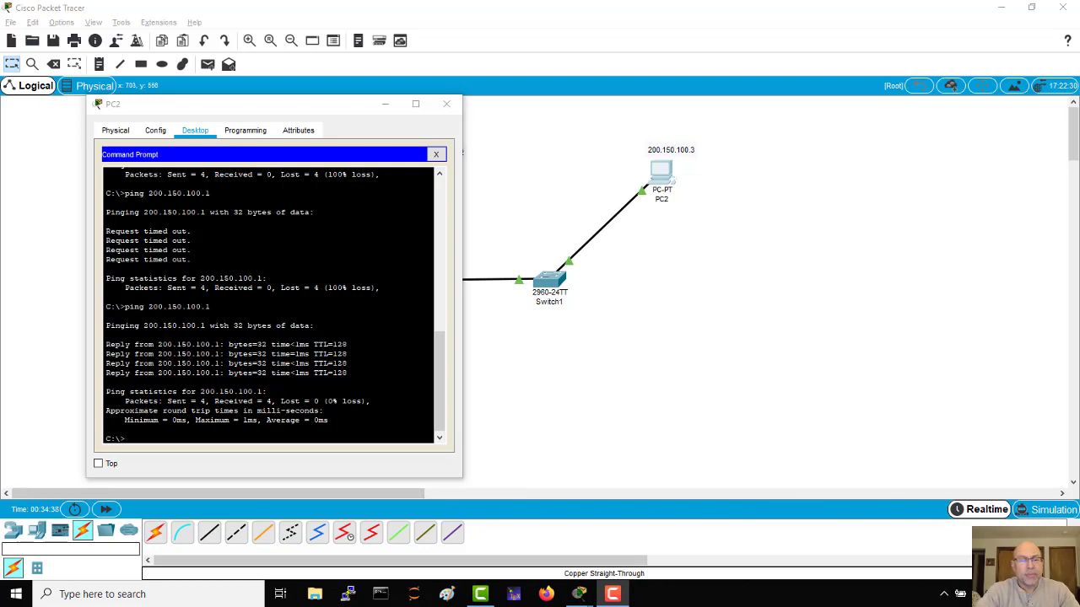
- Rerun PC2's ping as 'ping -t 200.150.100.1' so replies arrive continuously
key(Up)
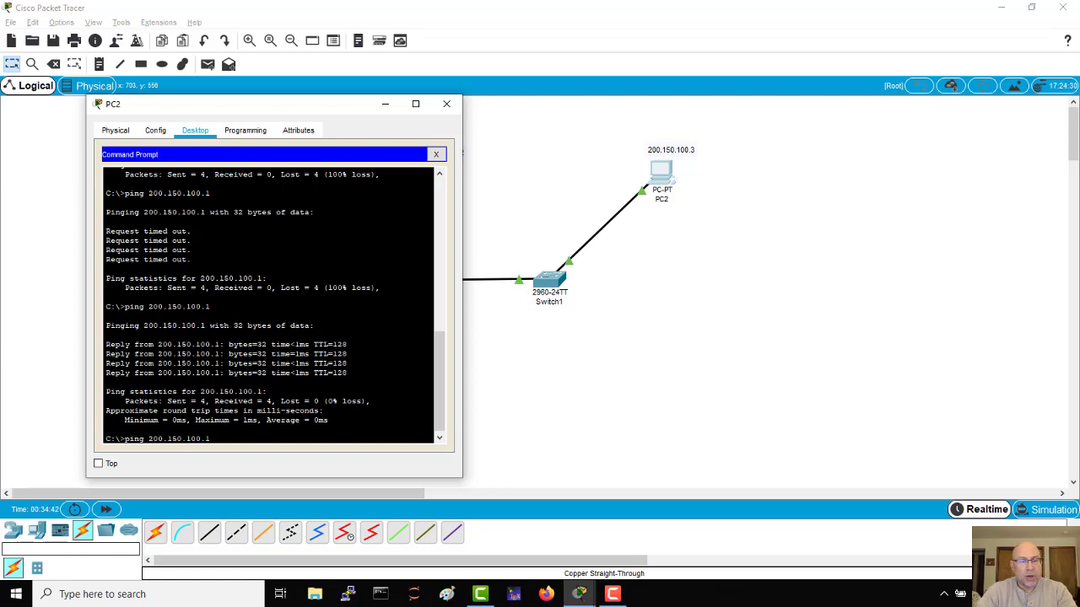
text(-t)
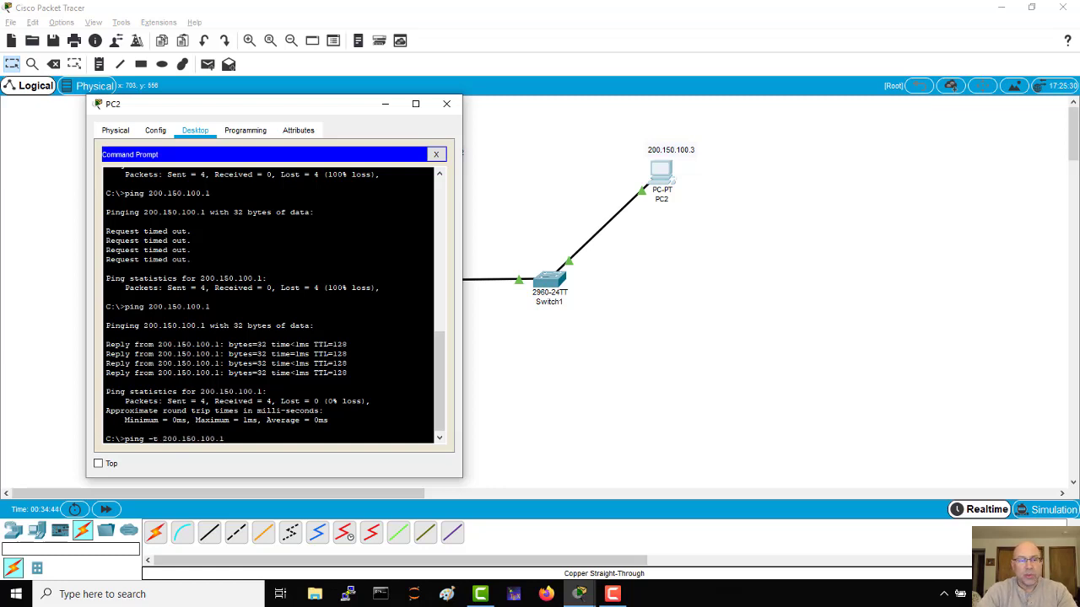
key(Return)
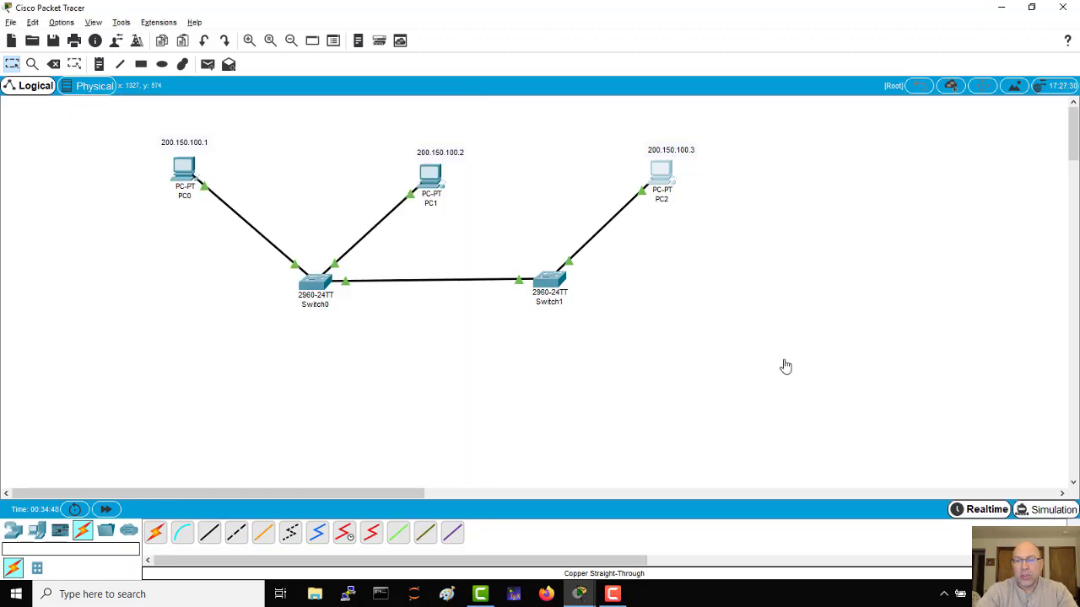
- Enter Simulation mode, float the Simulation Panel, and play the simulation to capture the ping
key(shift+s)
drag(921, 105, 880, 126)
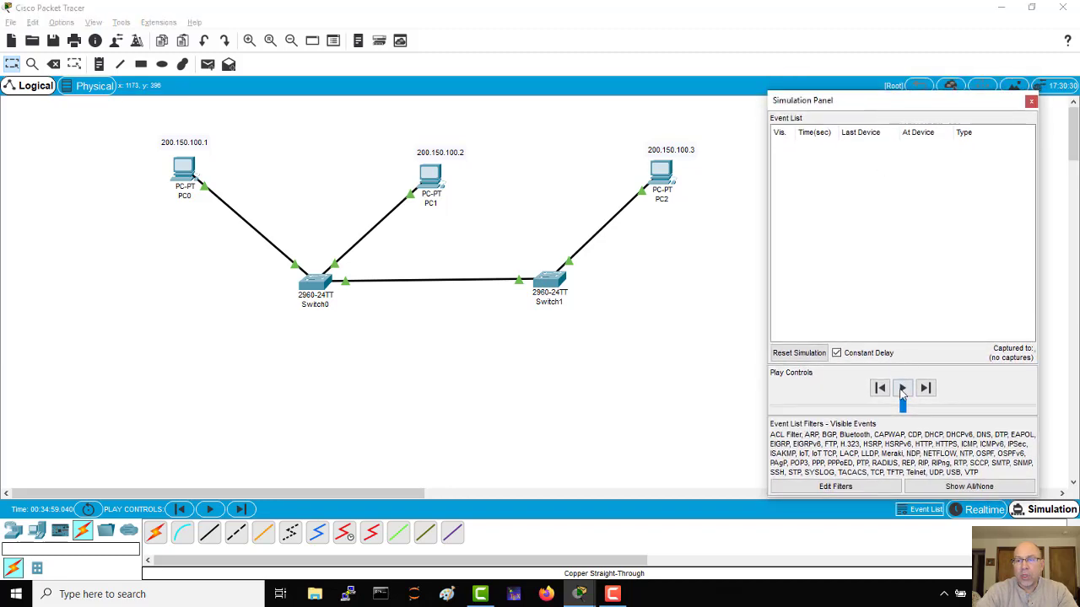
click(902, 388)
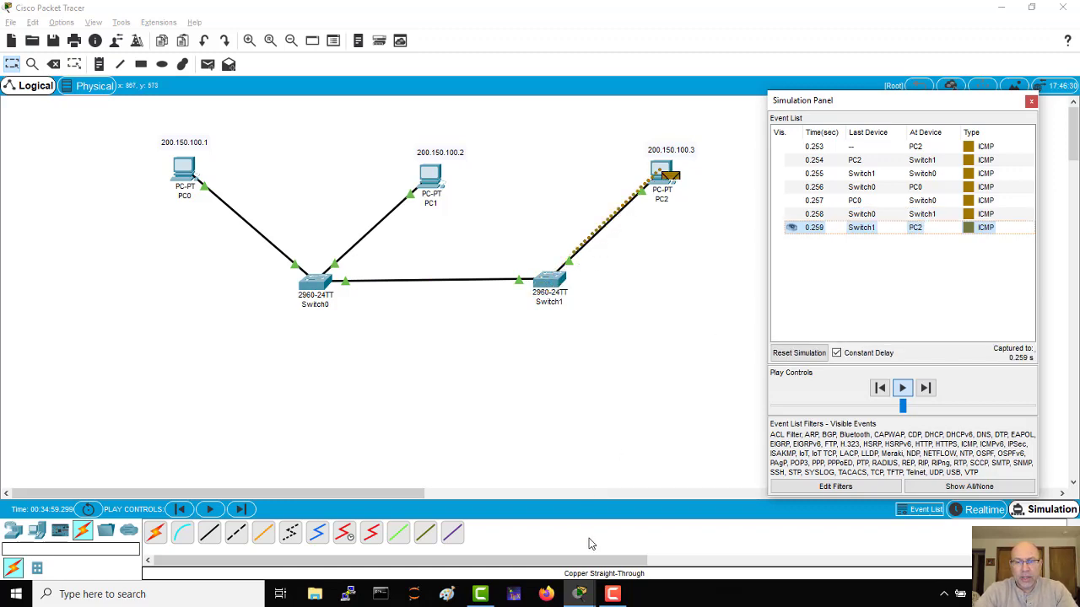
- Stop PC2's continuous ping at 14 replies with Ctrl+C and close the PC2 window
click(580, 594)
click(569, 530)
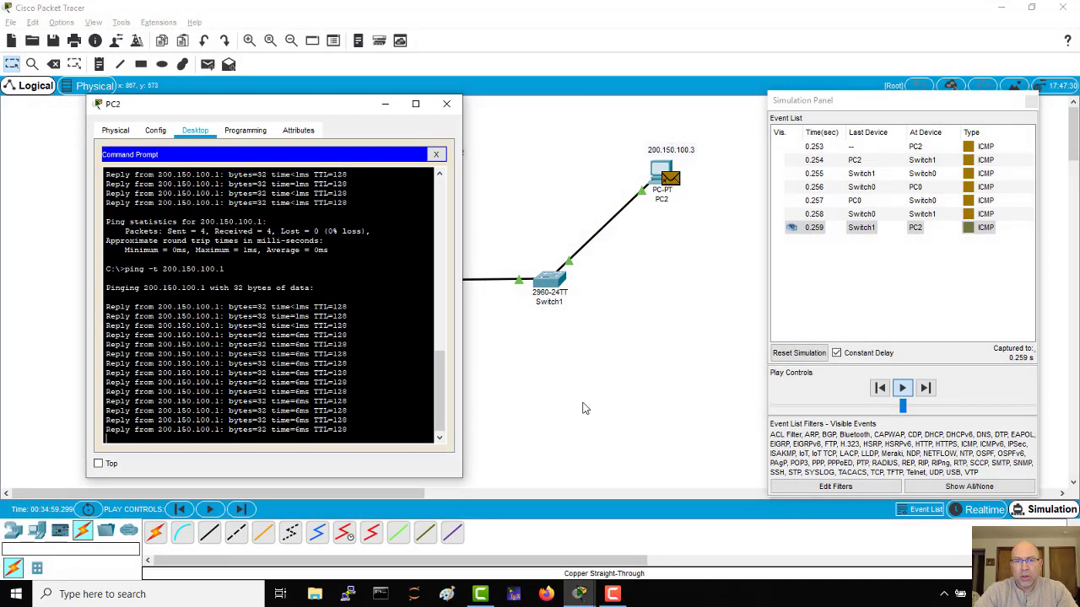
drag(283, 111, 244, 97)
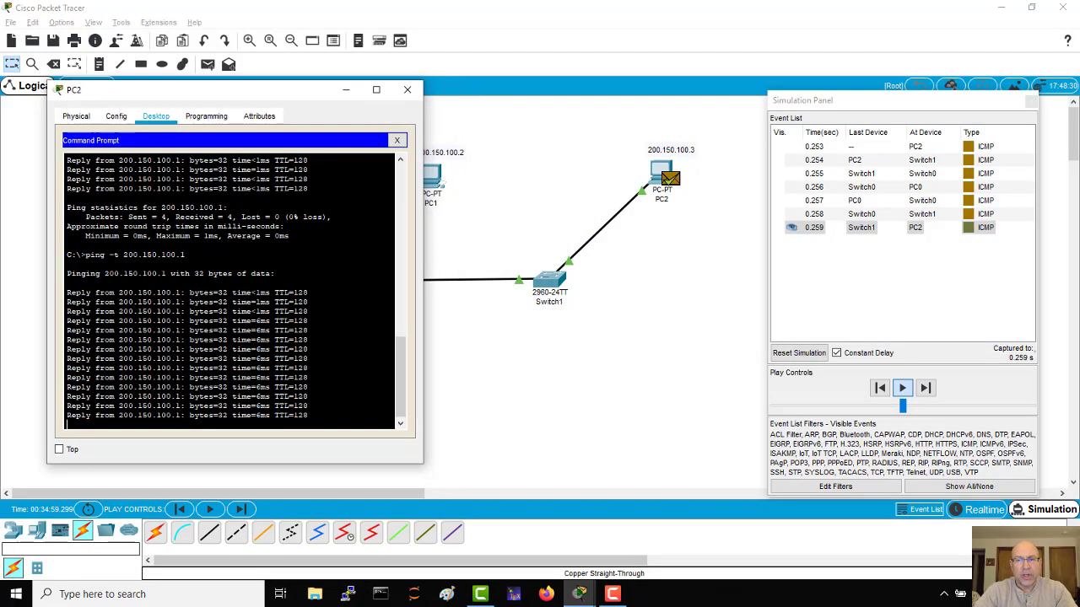
key(ctrl+c)
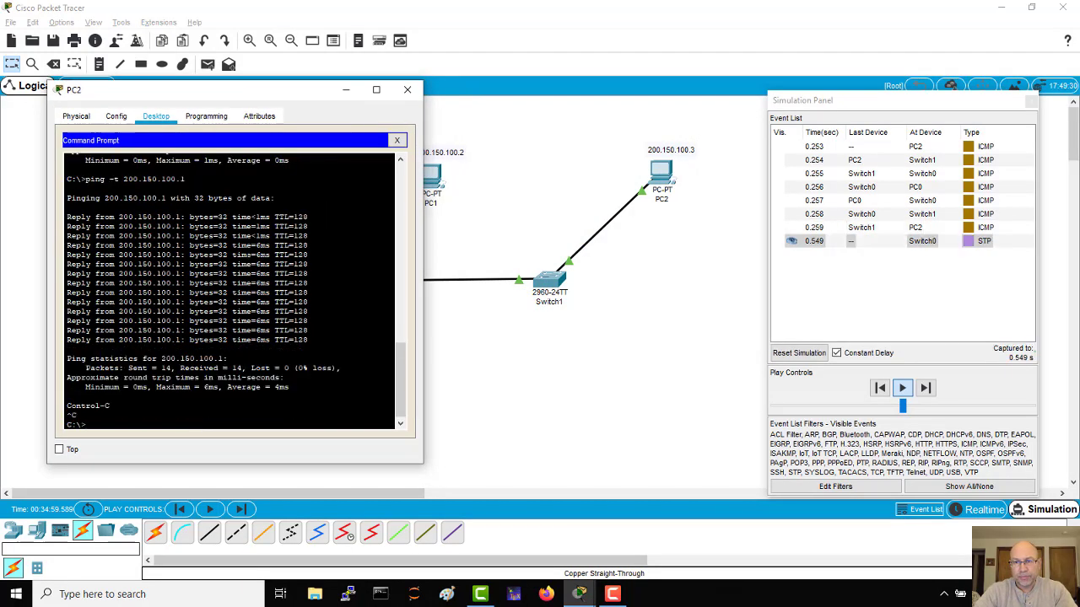
key(alt+F4)
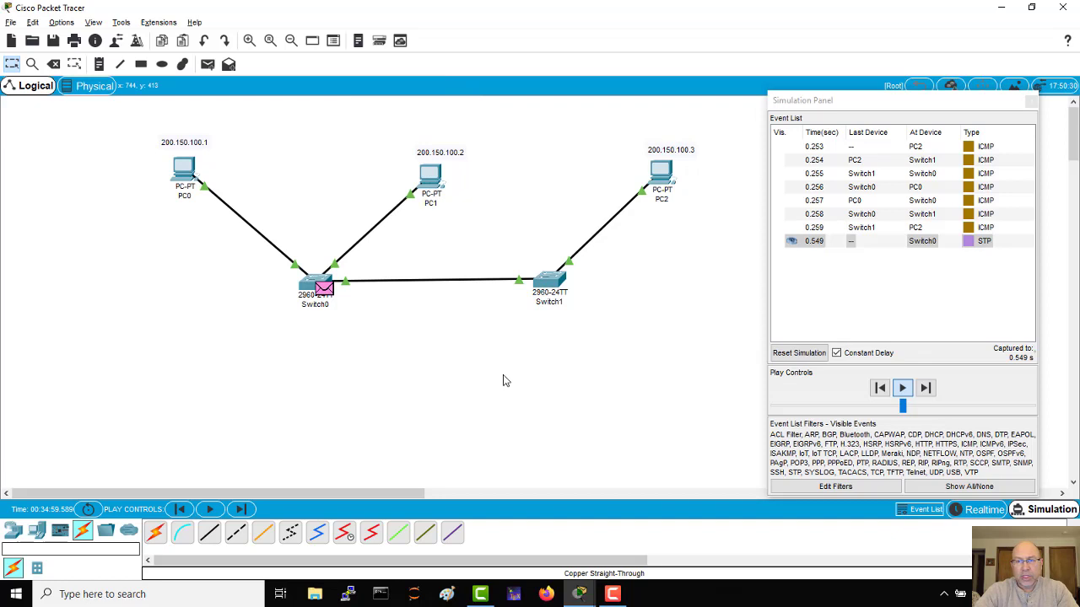
- Step the simulation forward to capture CDP, DTP and STP events, then show the event filters
click(924, 390)
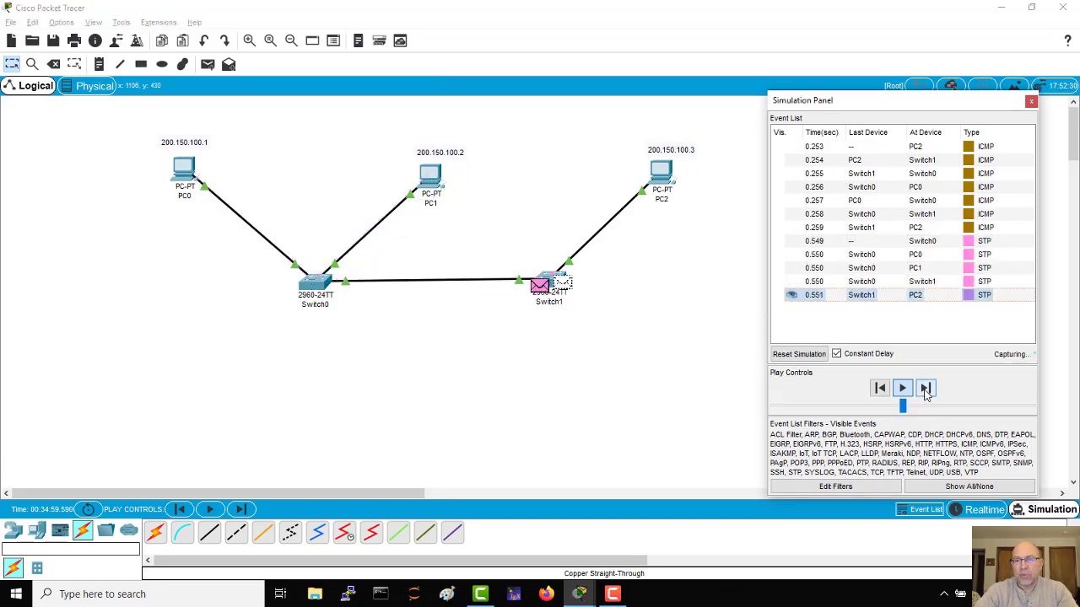
click(925, 390)
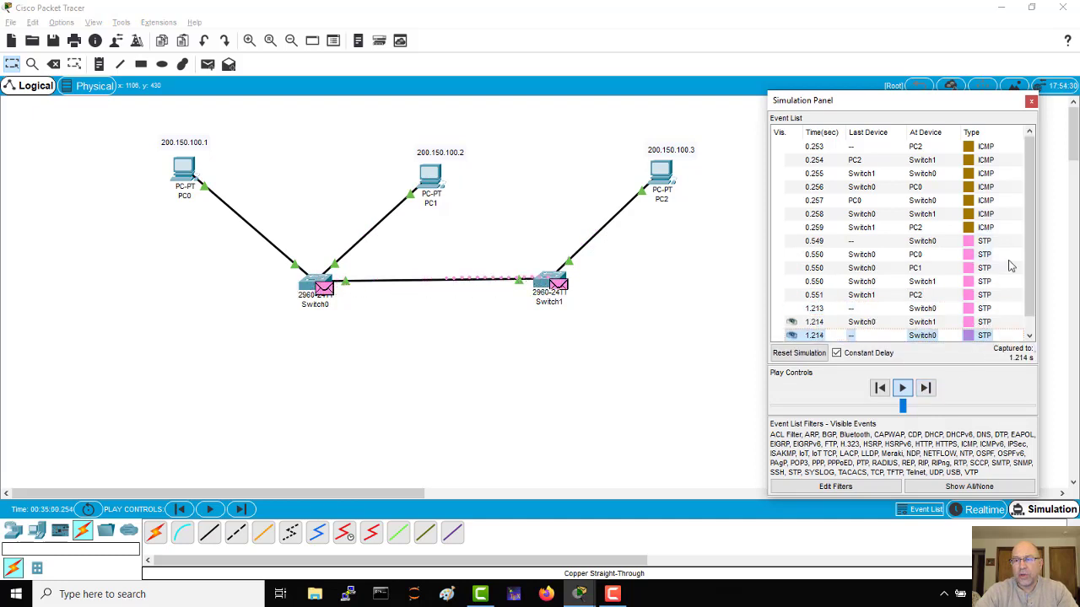
drag(1026, 270, 1031, 292)
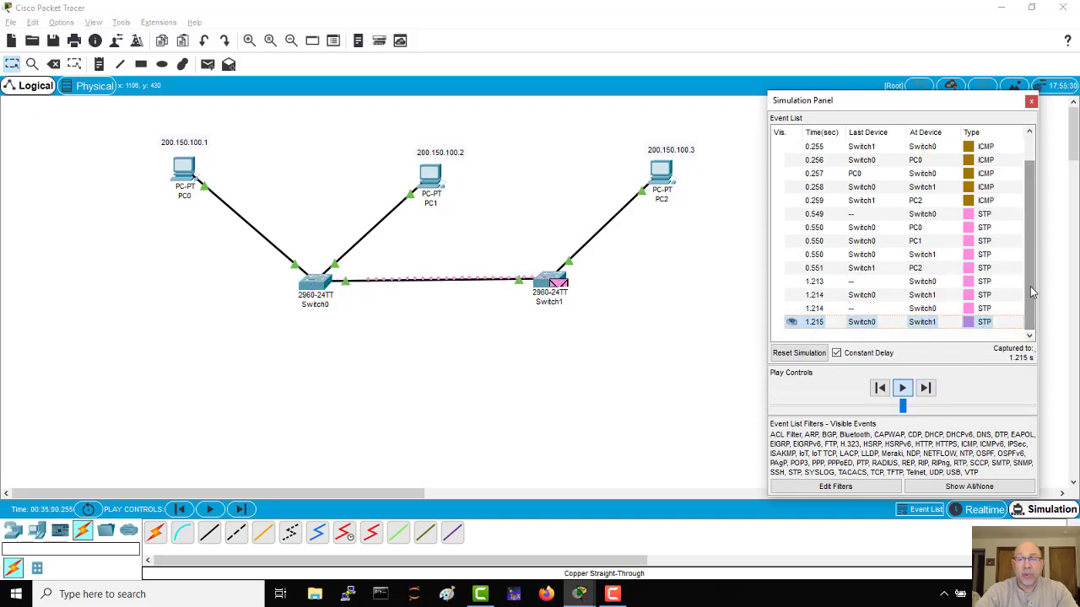
click(925, 388)
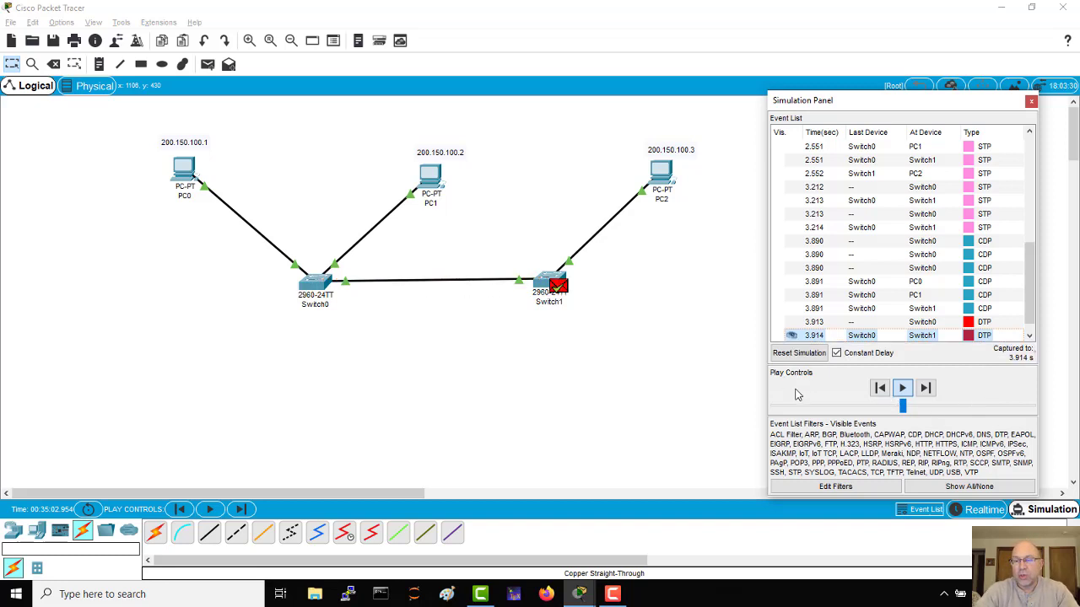
click(811, 486)
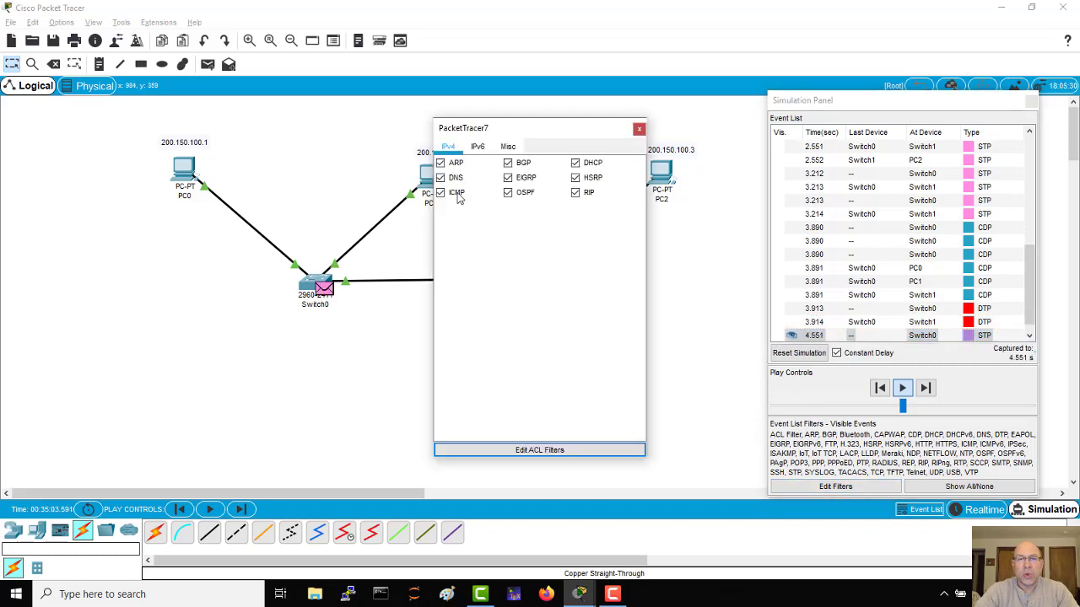
- In the Misc filters, uncheck CDP and STP so only ICMP events remain listed
click(508, 148)
click(440, 178)
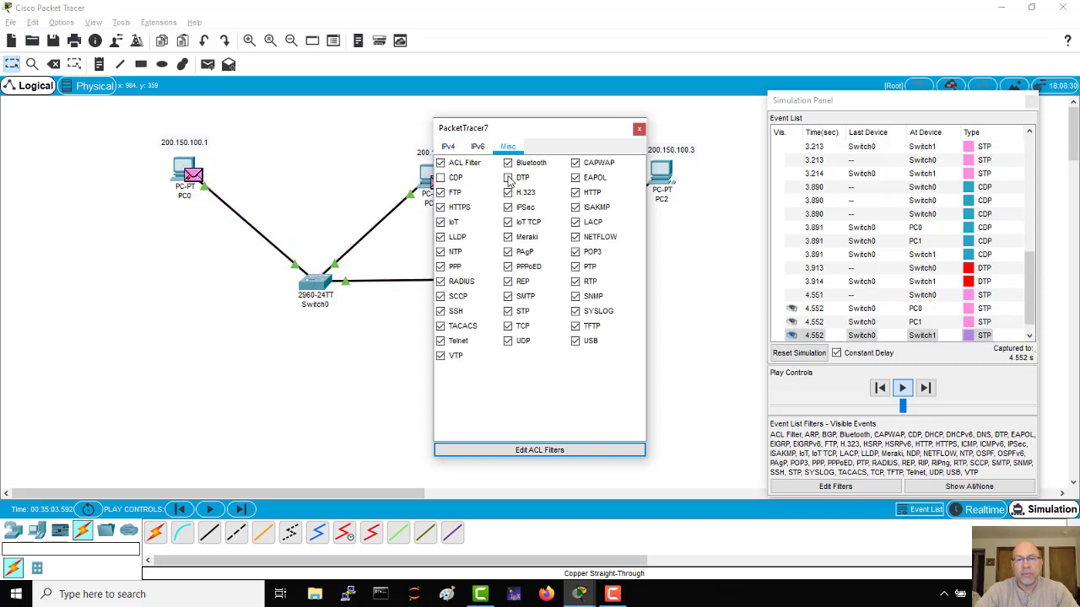
click(509, 311)
click(638, 128)
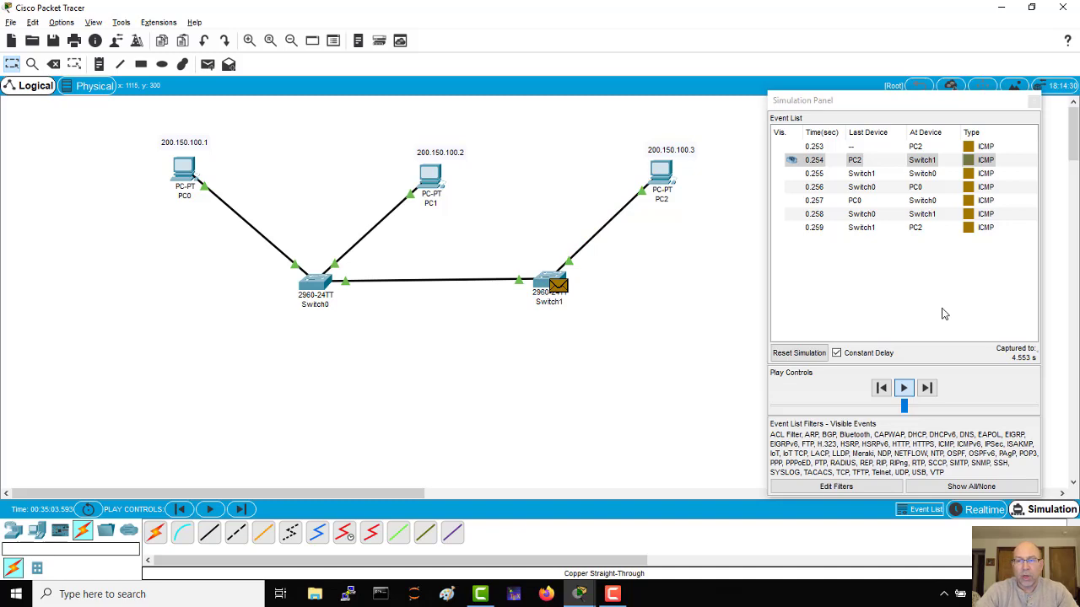
- Rerun 'ping -t 200.150.100.1' on PC2, then send its window behind the topology
click(661, 171)
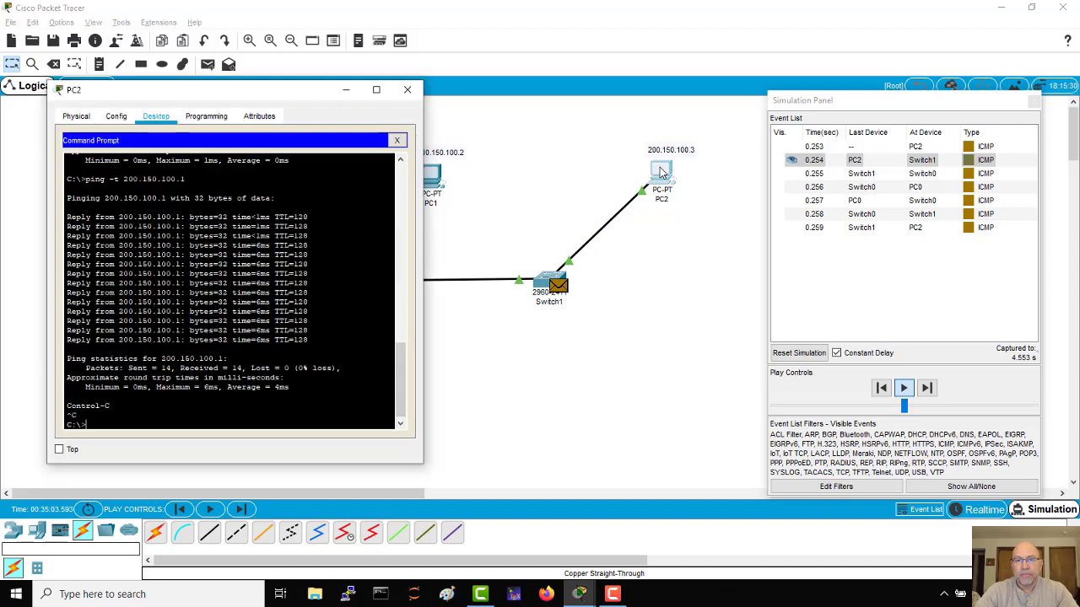
key(Up)
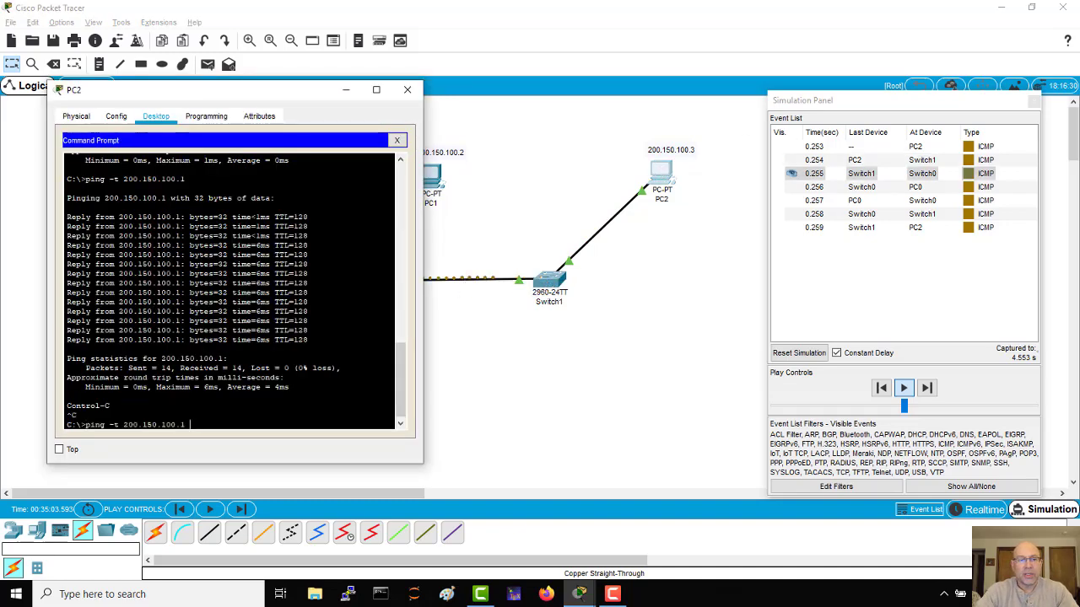
key(Return)
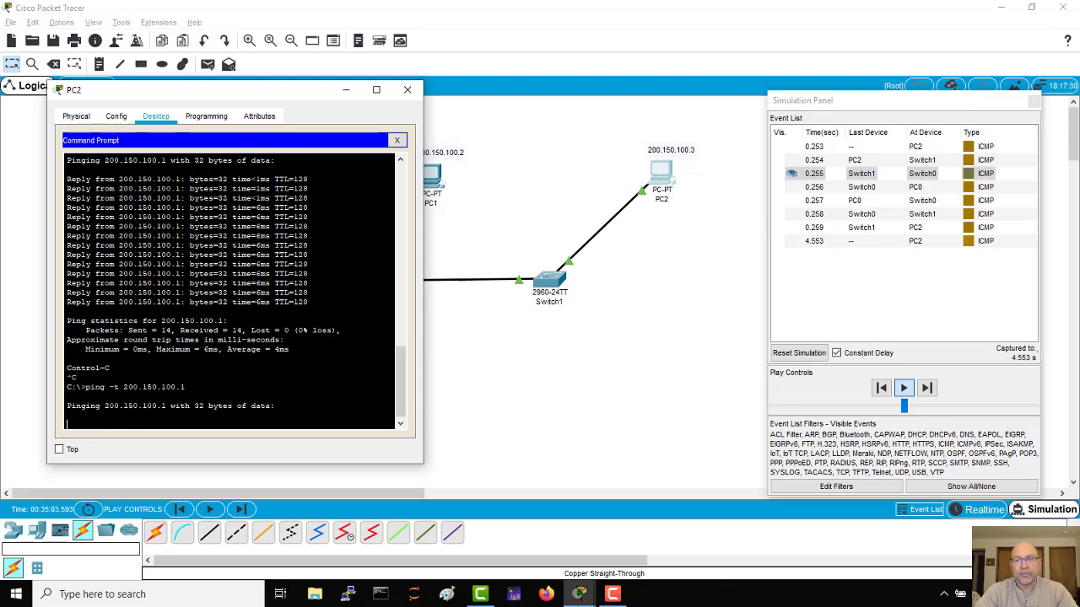
click(544, 224)
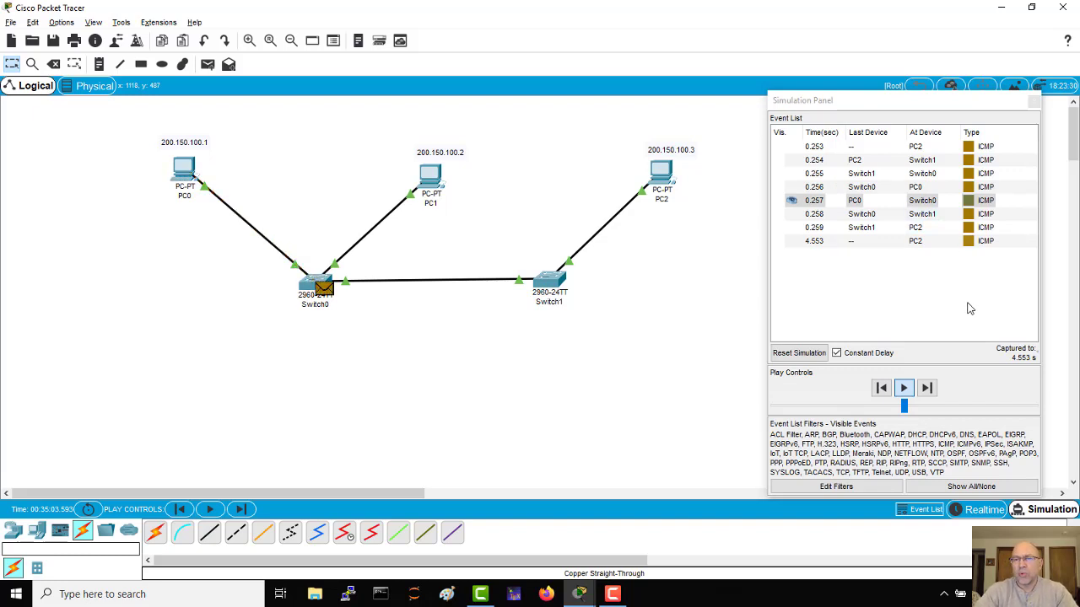
- Show the inbound PDU details for the ICMP packet from 200.150.100.3 at Switch1
click(928, 166)
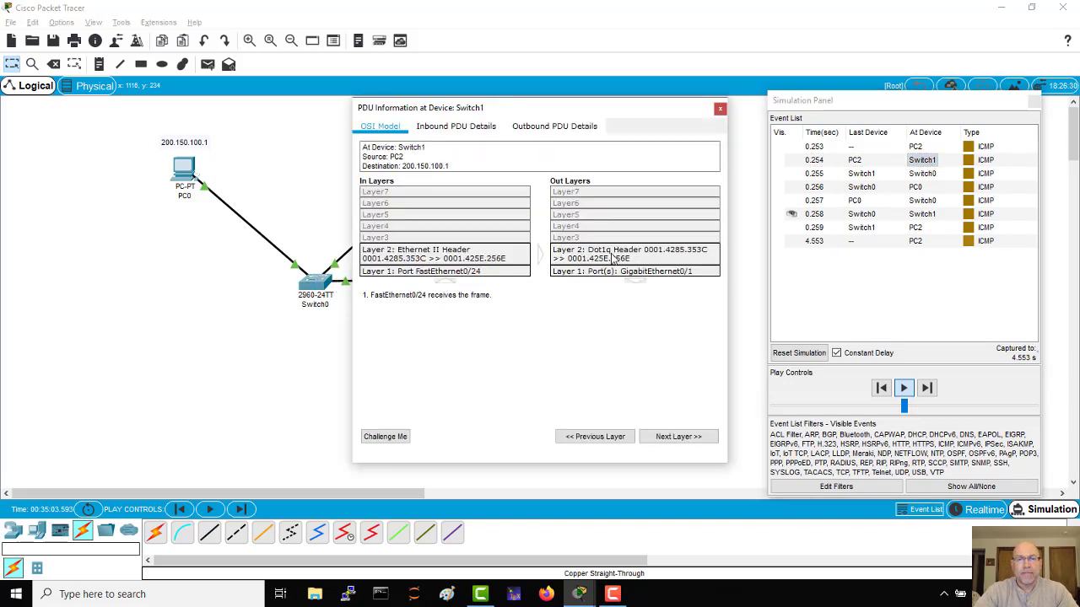
click(463, 132)
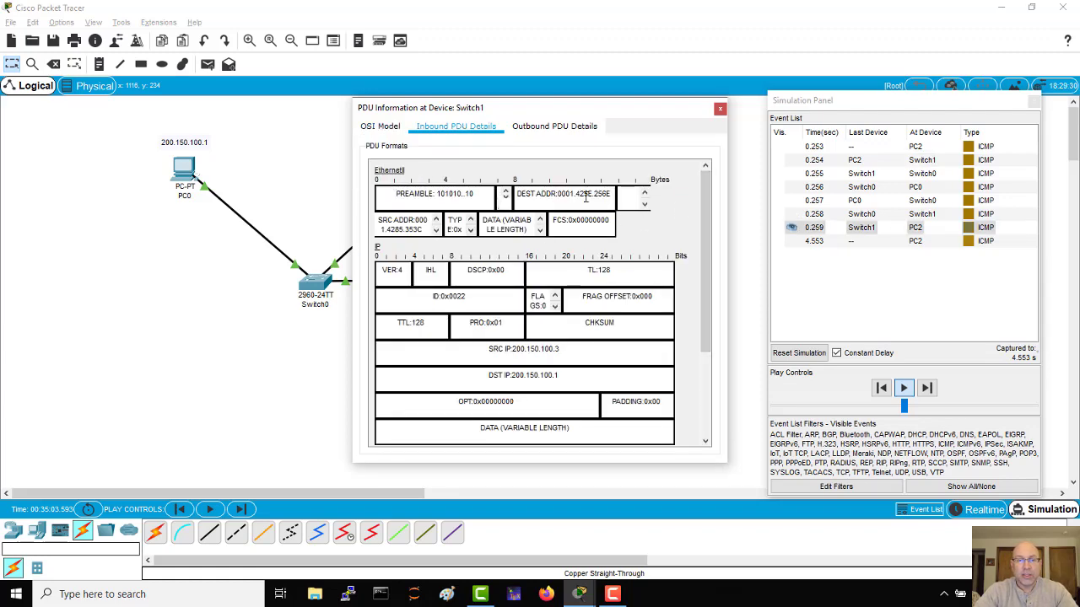
- Widen the PDU dialog and inspect the Ethernet TYPE 0x0800, IP protocol 0x01 and ICMP fields
drag(352, 187, 81, 196)
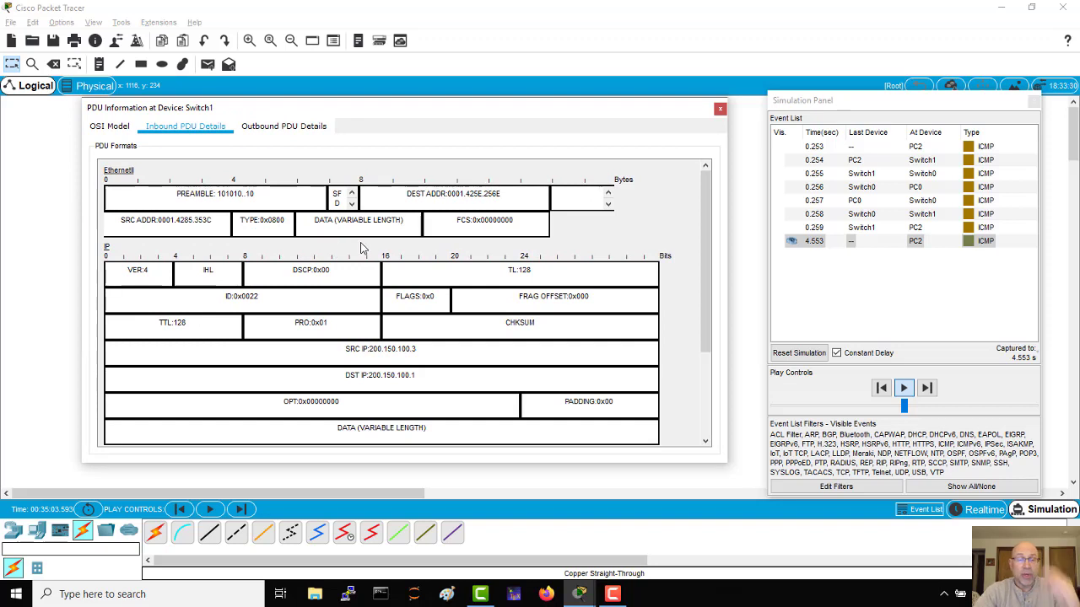
drag(284, 221, 243, 221)
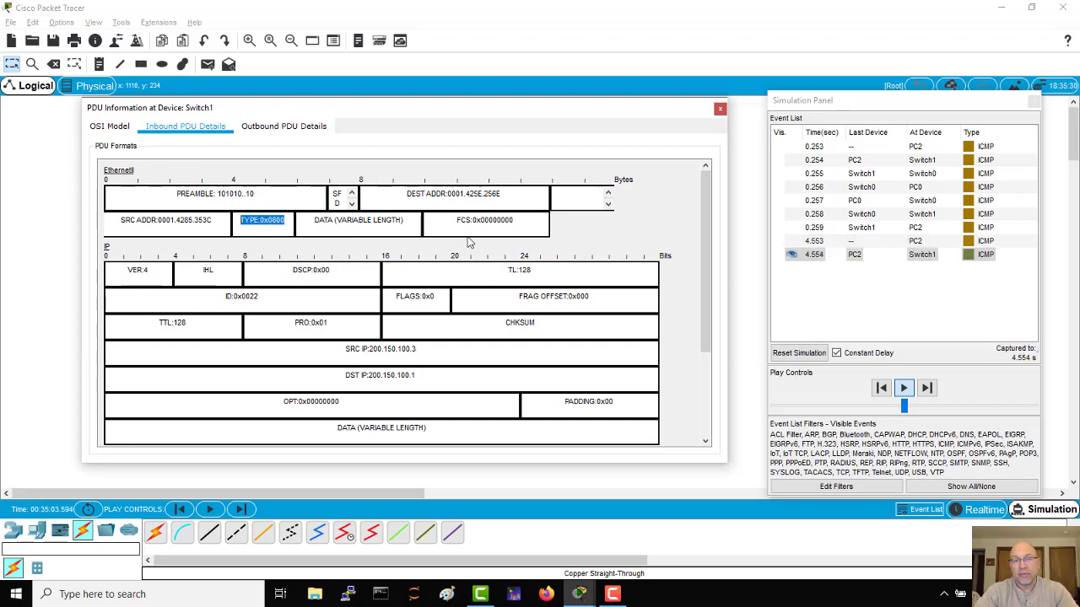
click(599, 227)
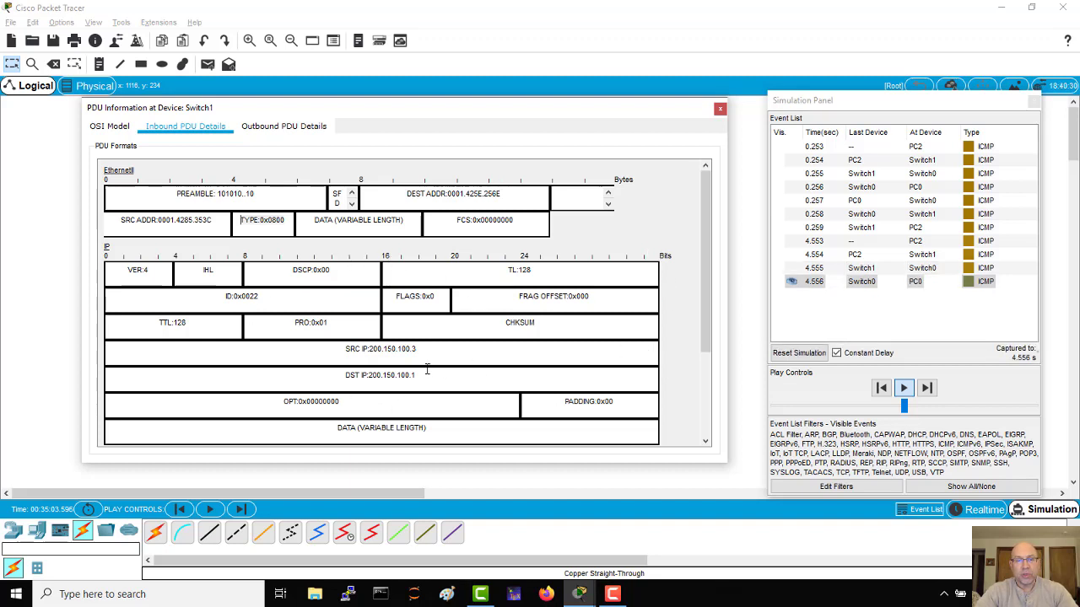
drag(706, 246, 705, 276)
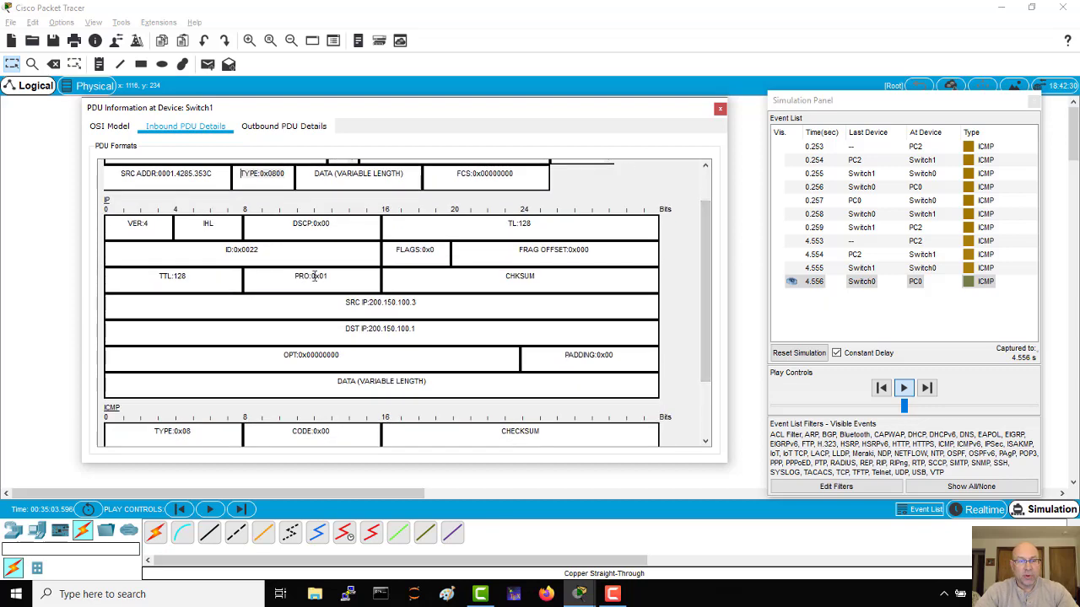
drag(329, 276, 295, 279)
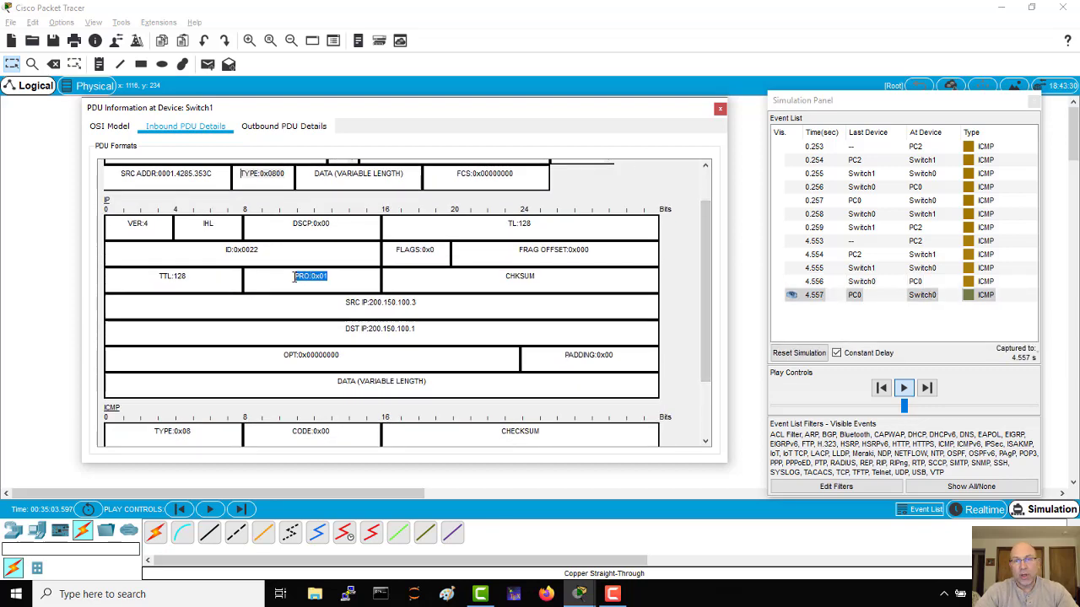
drag(705, 227, 716, 306)
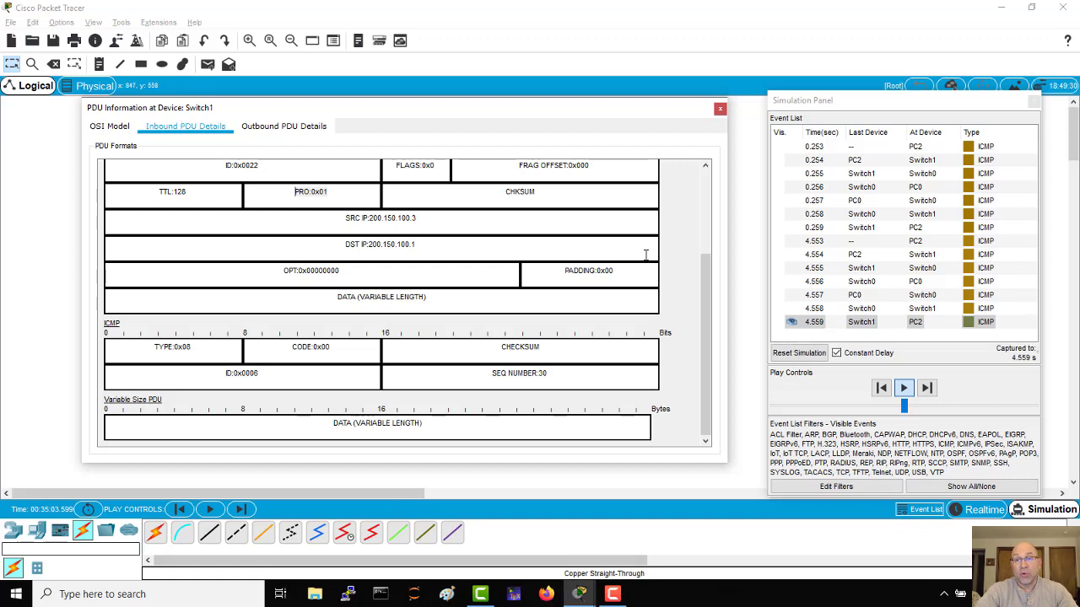
- Close the PDU details and Simulation Panel, and return to Realtime mode
click(720, 108)
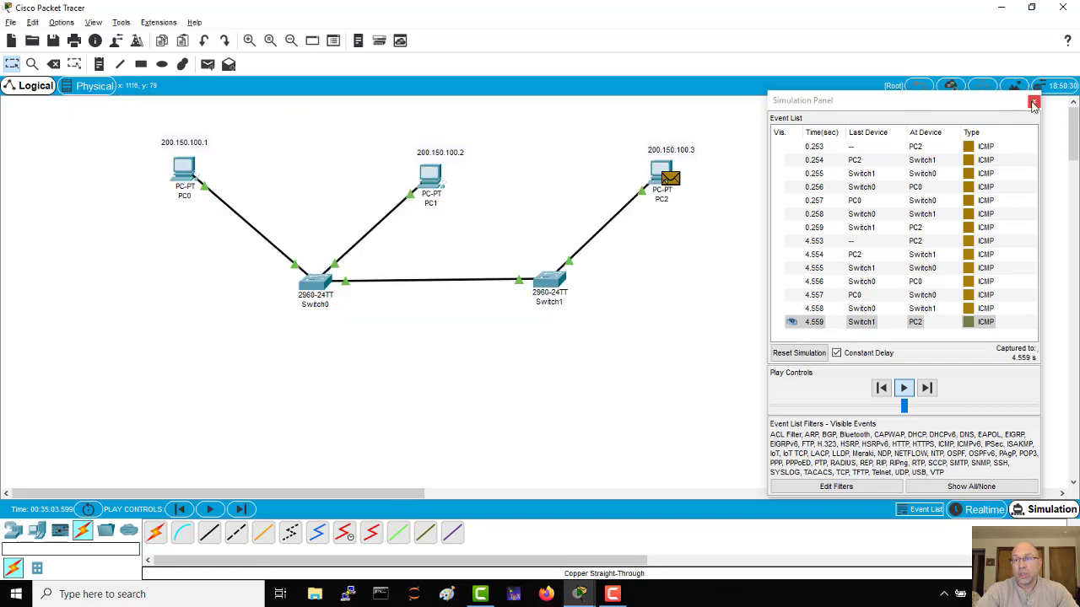
click(1034, 104)
click(982, 511)
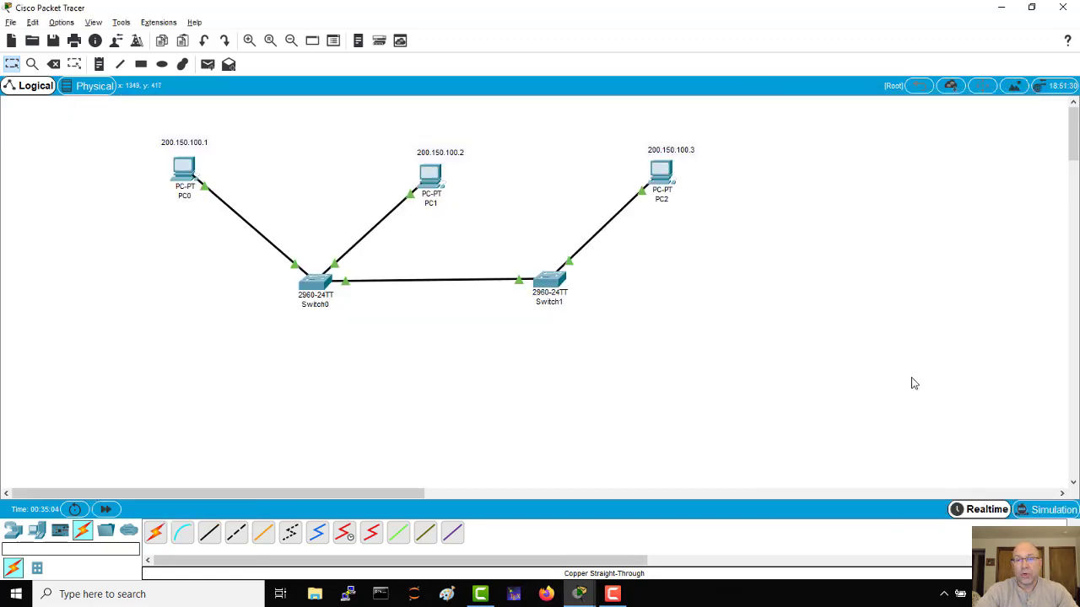